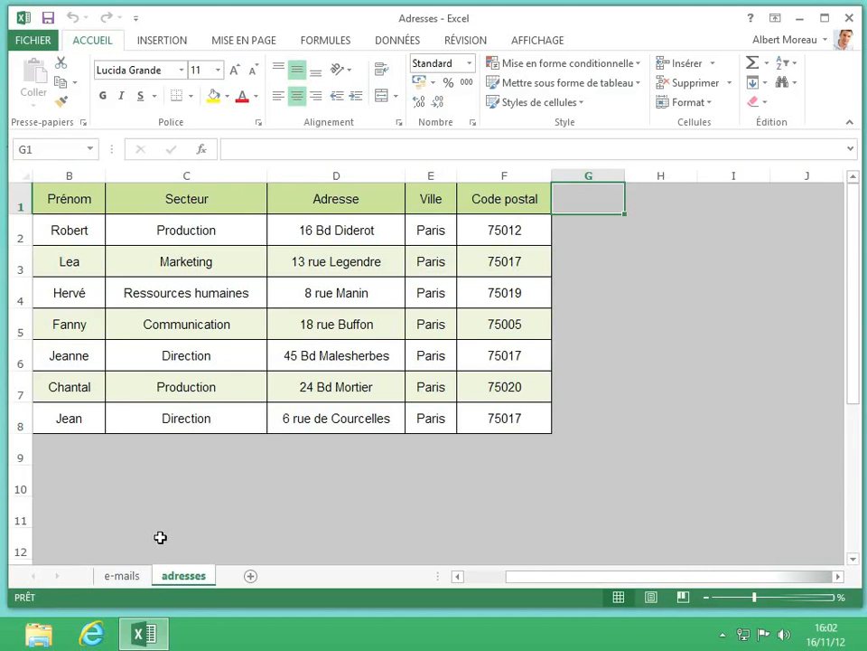
- Show the e-mails sheet and save a copy of the workbook as Adresses2 in the Bureau folder
{"action": "left_click", "coordinate": [126, 577]}
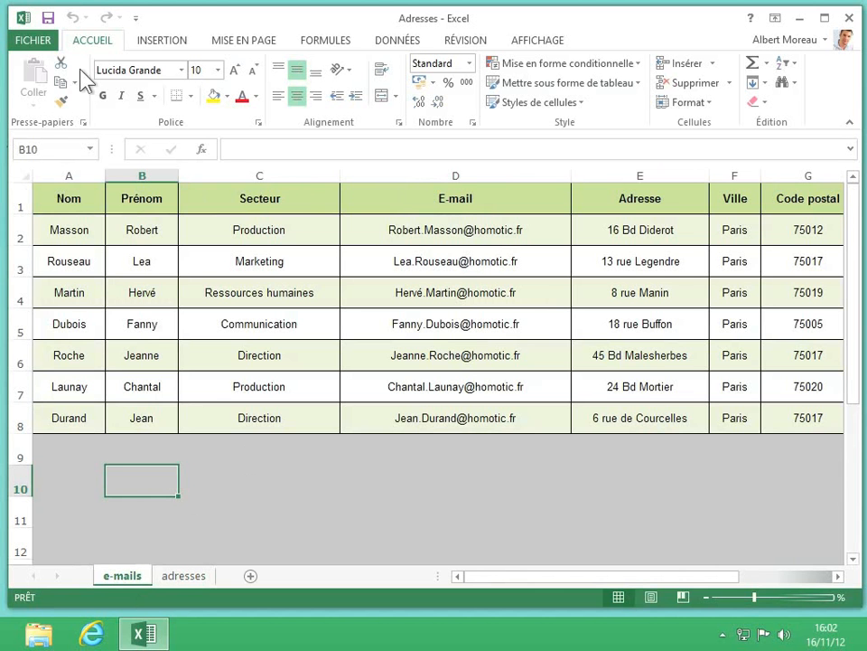
{"action": "left_click", "coordinate": [38, 41]}
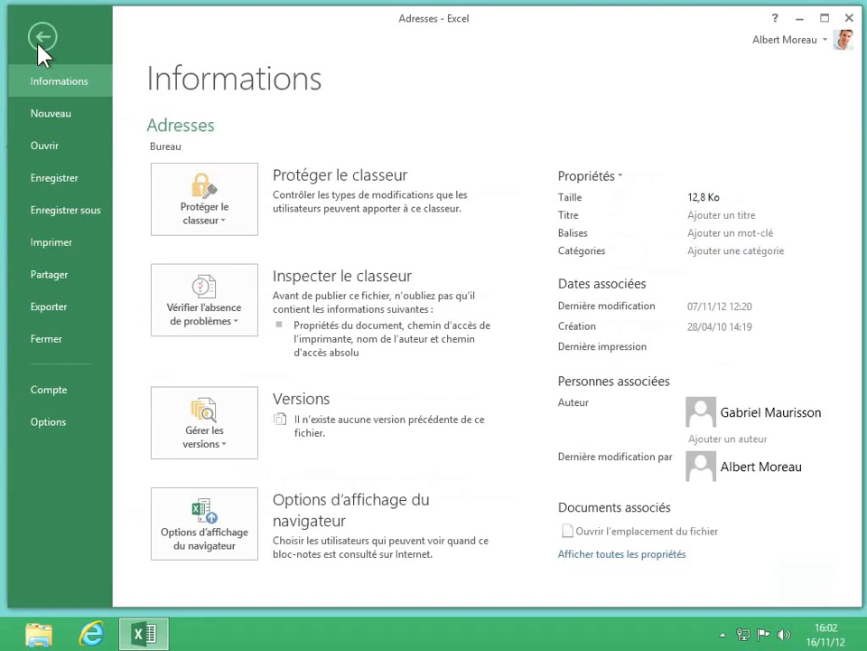
{"action": "left_click", "coordinate": [85, 210]}
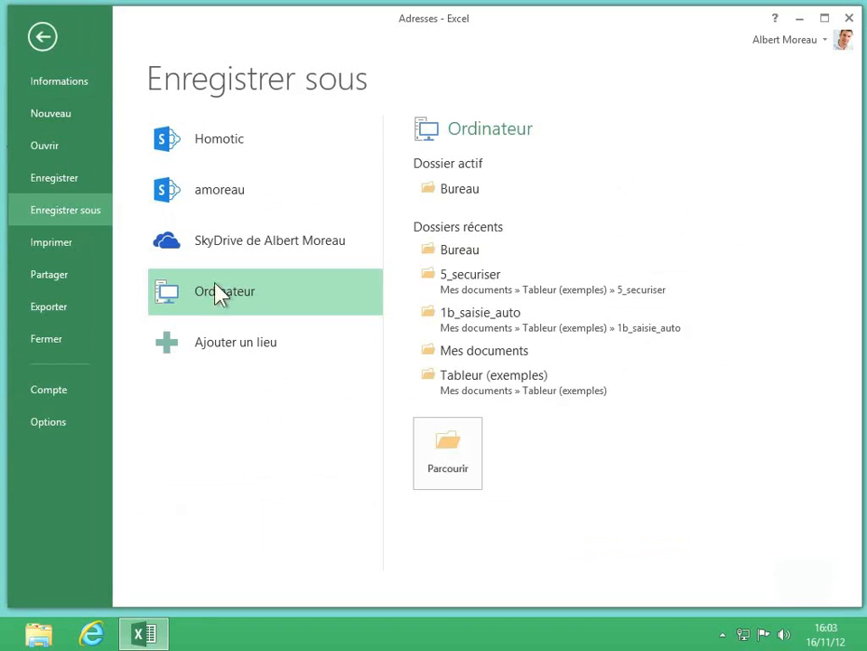
{"action": "left_click", "coordinate": [460, 191]}
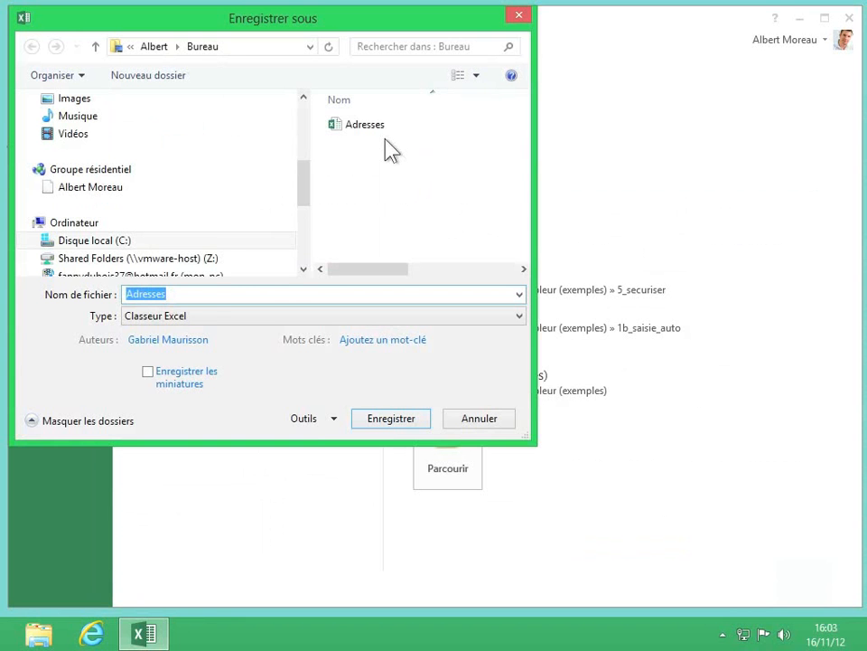
{"action": "left_click", "coordinate": [206, 294]}
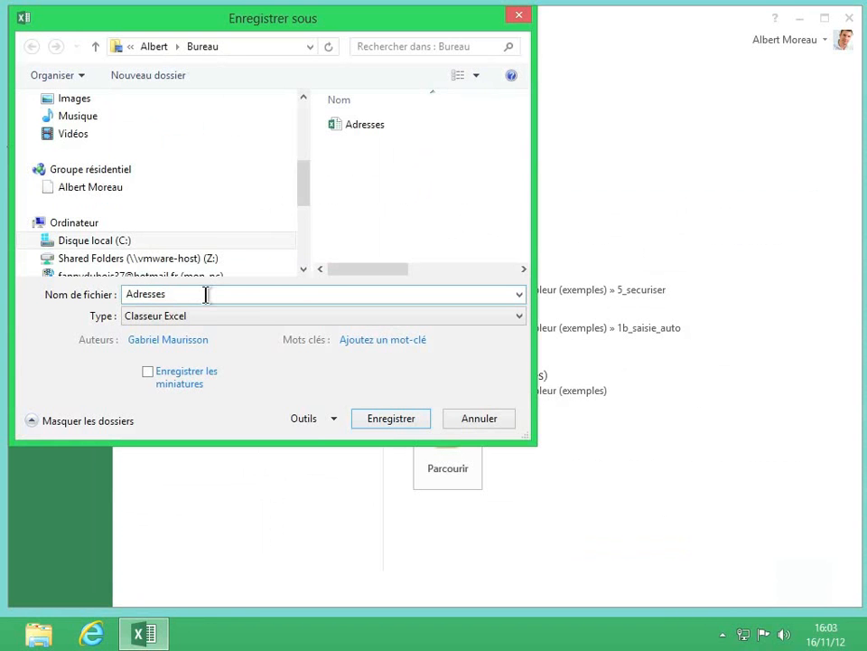
{"action": "type", "text": "2"}
{"action": "left_click", "coordinate": [391, 420]}
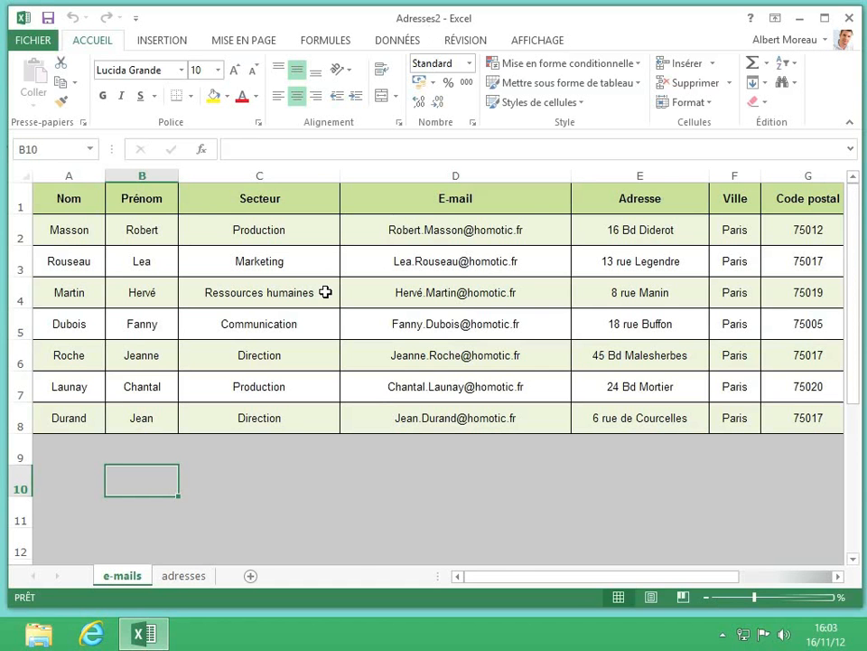
- Permanently delete the adresses worksheet from the Adresses2 workbook
{"action": "right_click", "coordinate": [183, 577]}
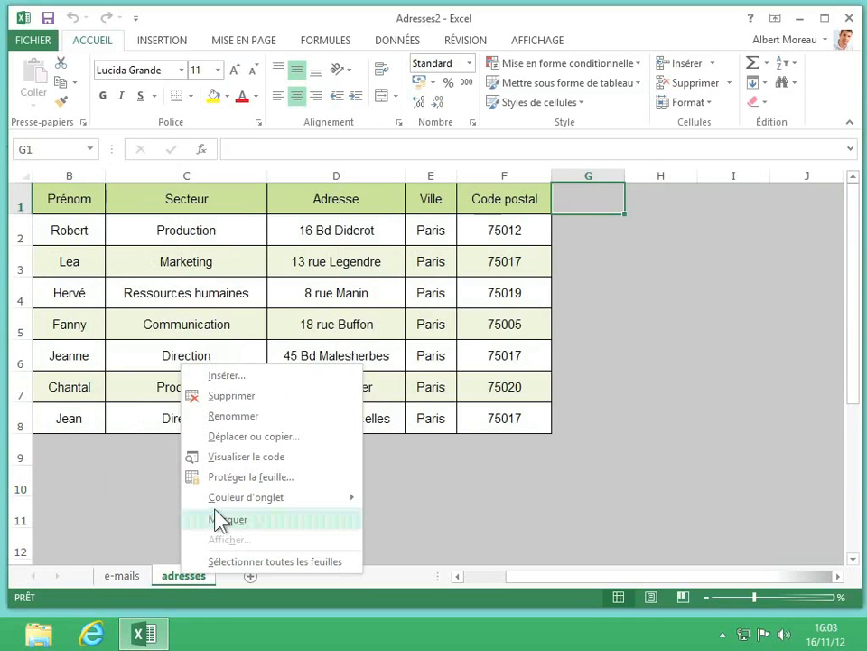
{"action": "left_click", "coordinate": [249, 396]}
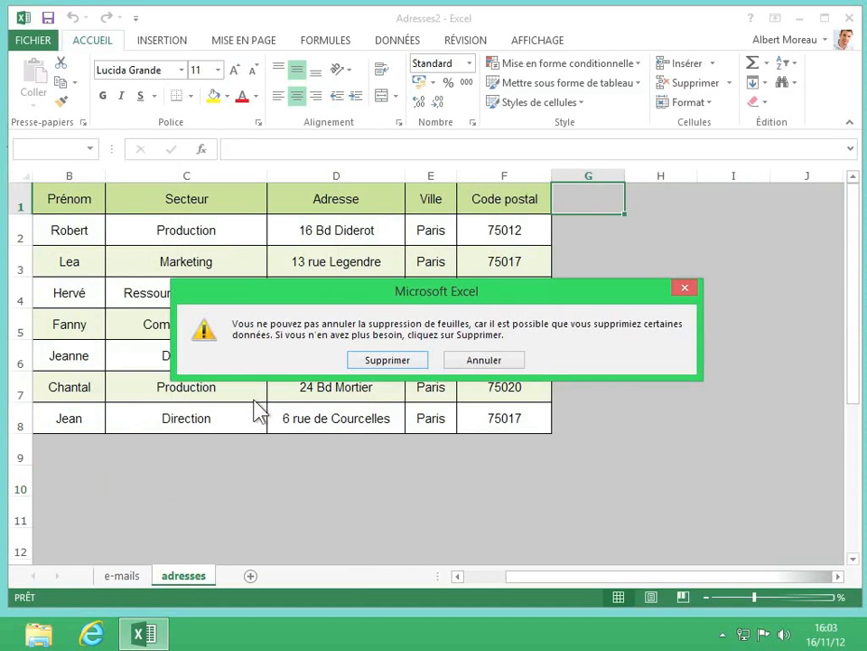
{"action": "left_click", "coordinate": [397, 358]}
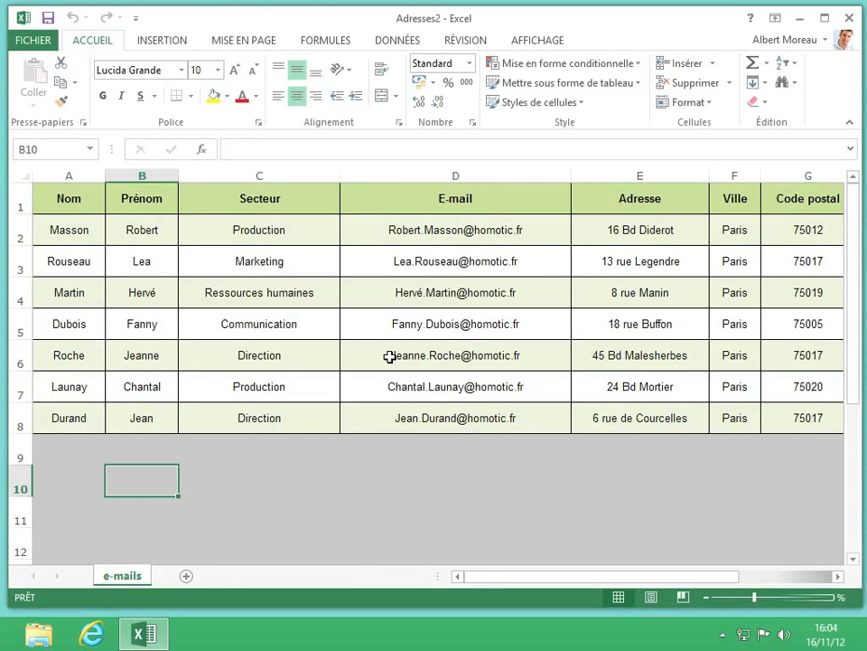
- Clear the contents of e-mail cell D8, and clear the contents of the whole row 8
{"action": "left_click", "coordinate": [439, 412]}
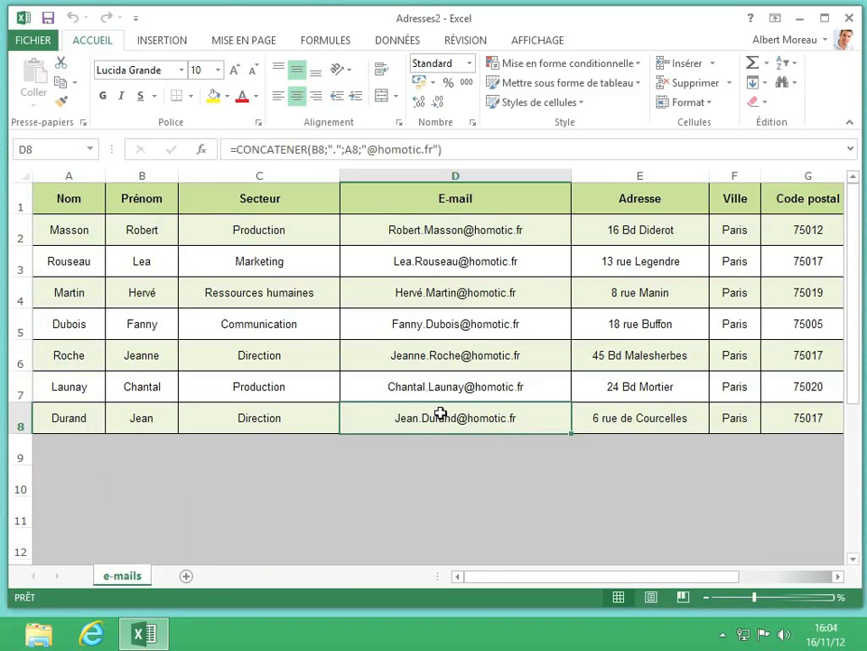
{"action": "key", "text": "Delete"}
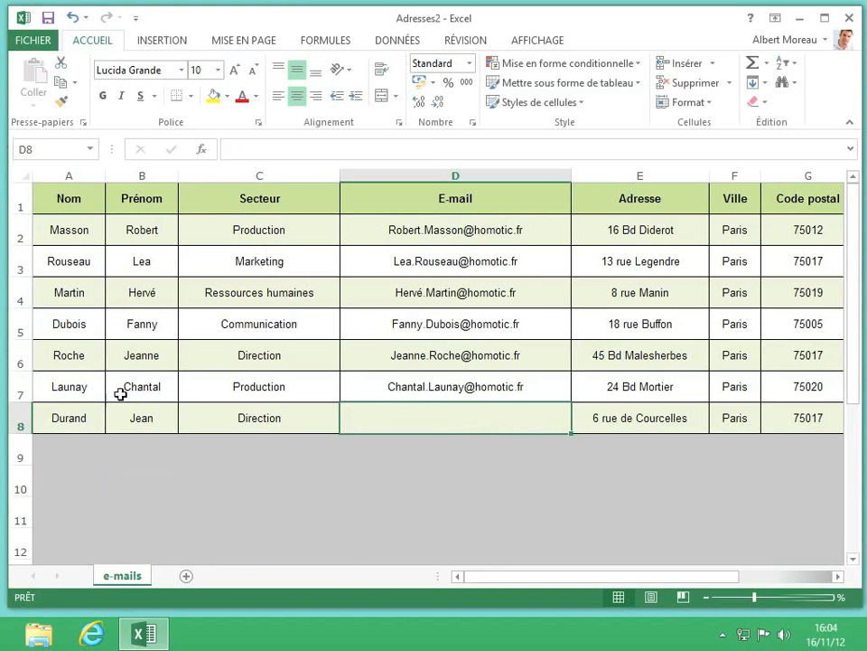
{"action": "left_click", "coordinate": [19, 423]}
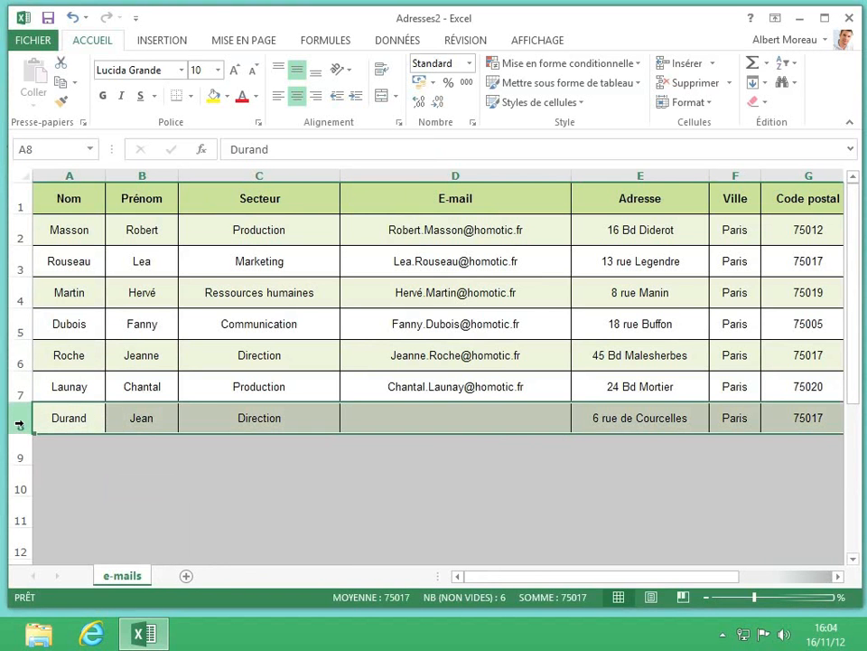
{"action": "key", "text": "Delete"}
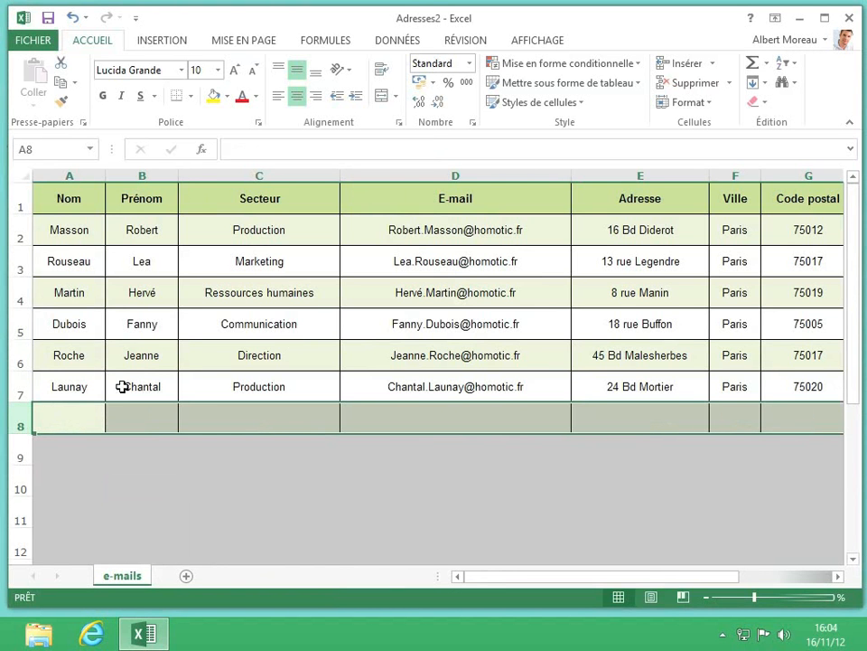
- Delete the entire Ville column (column F) from the e-mails sheet
{"action": "left_click", "coordinate": [732, 175]}
{"action": "right_click", "coordinate": [732, 175]}
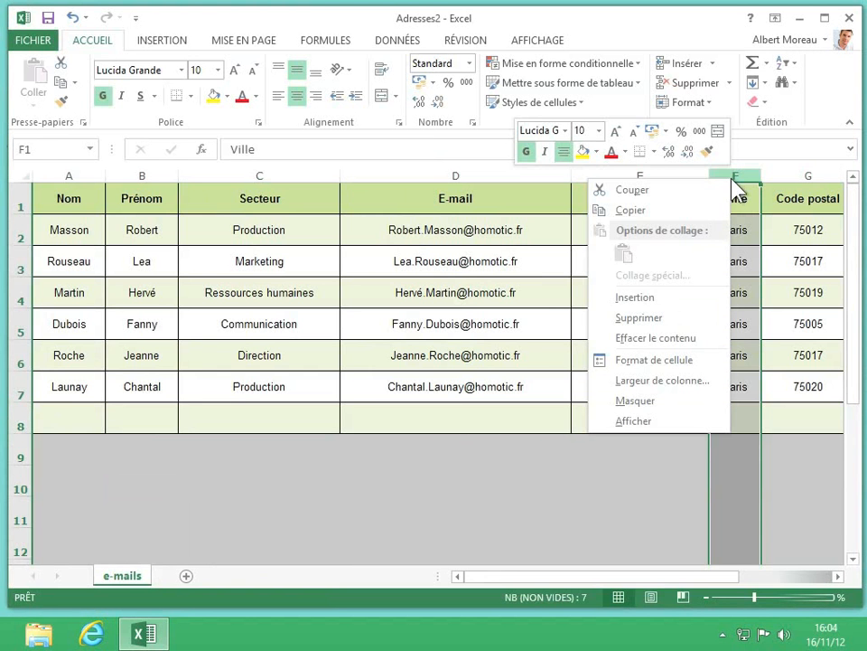
{"action": "left_click", "coordinate": [671, 318]}
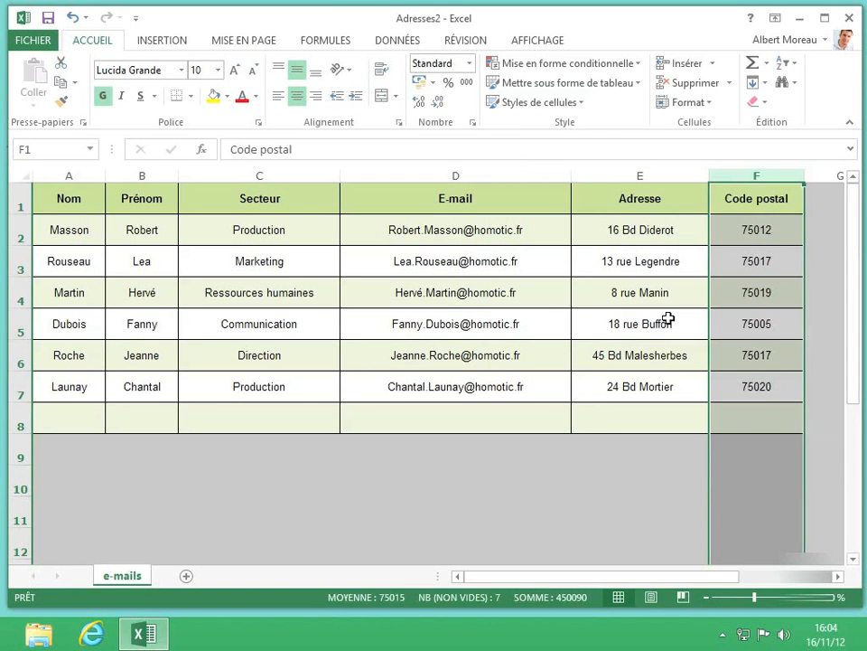
{"action": "left_click", "coordinate": [586, 413]}
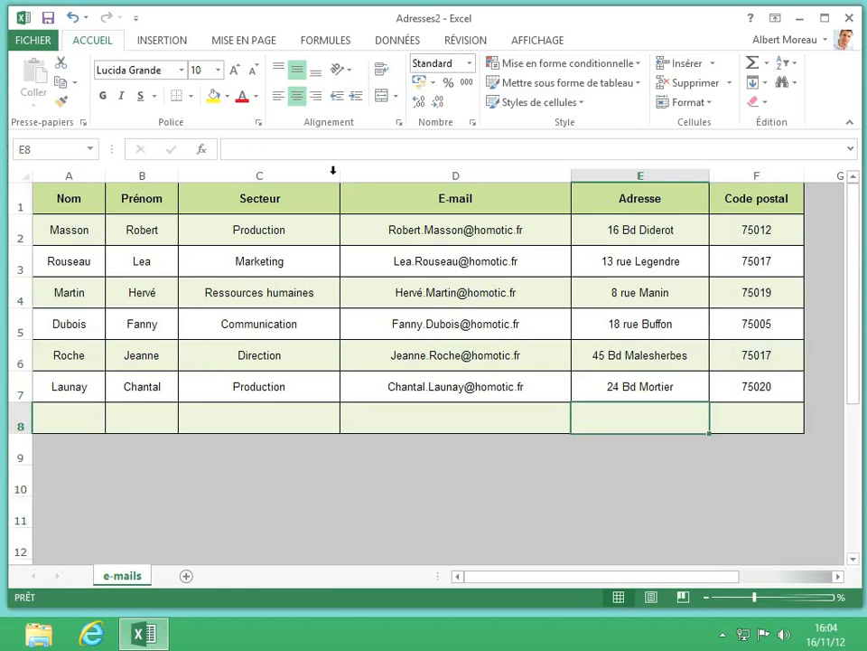
- Undo the Ville column deletion and the clearing of row 8 and cell D8
{"action": "left_click", "coordinate": [86, 17]}
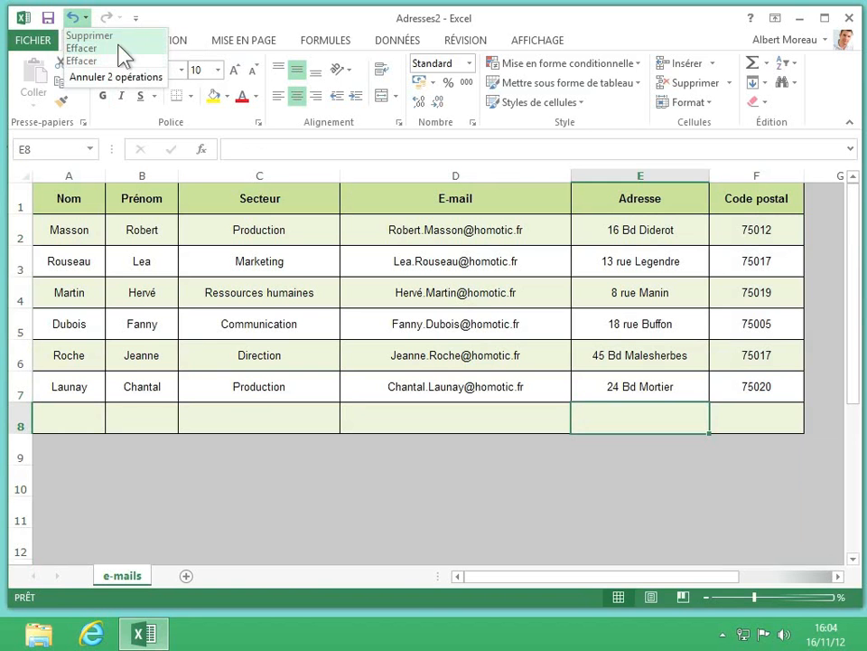
{"action": "left_click", "coordinate": [72, 19]}
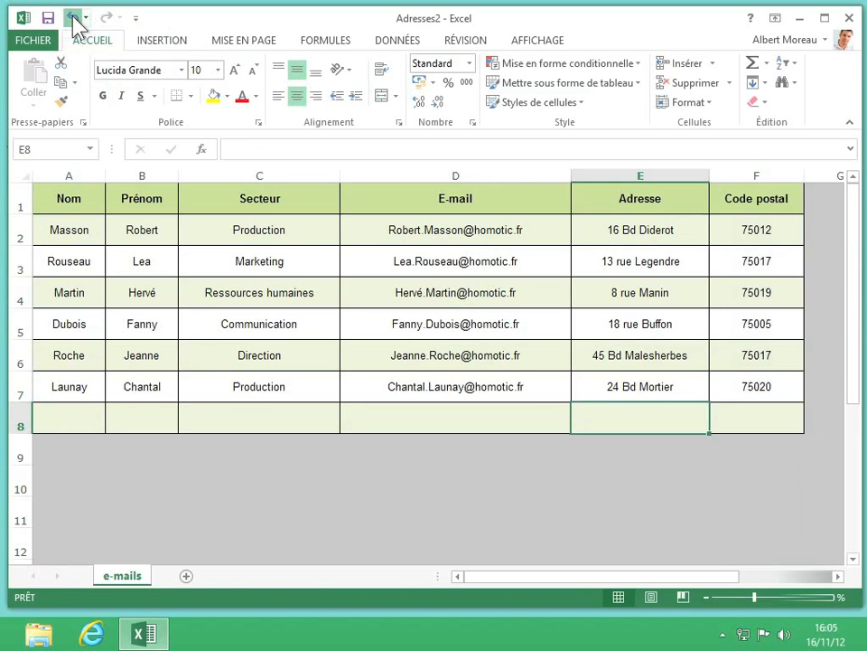
{"action": "left_click", "coordinate": [72, 19]}
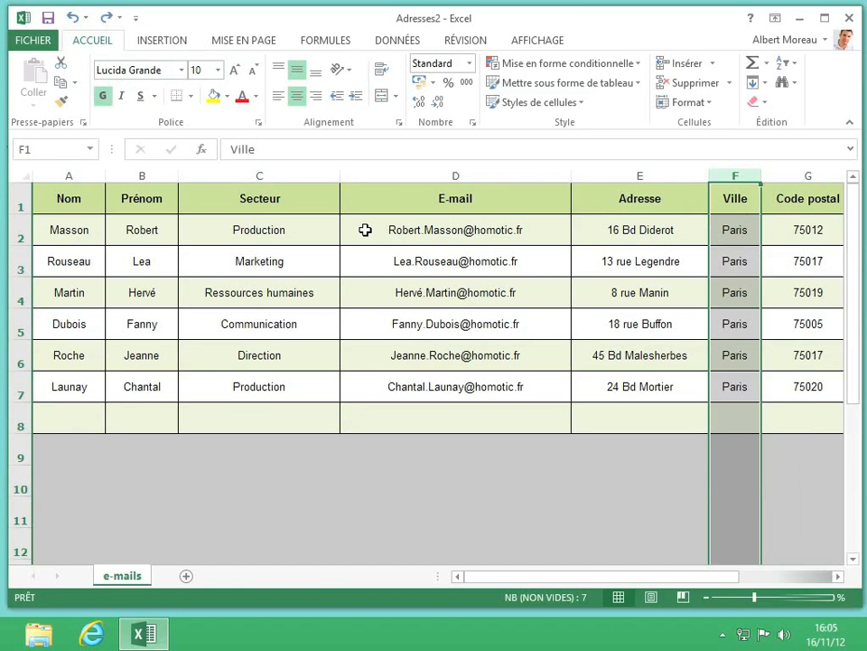
{"action": "key", "text": "ctrl+z"}
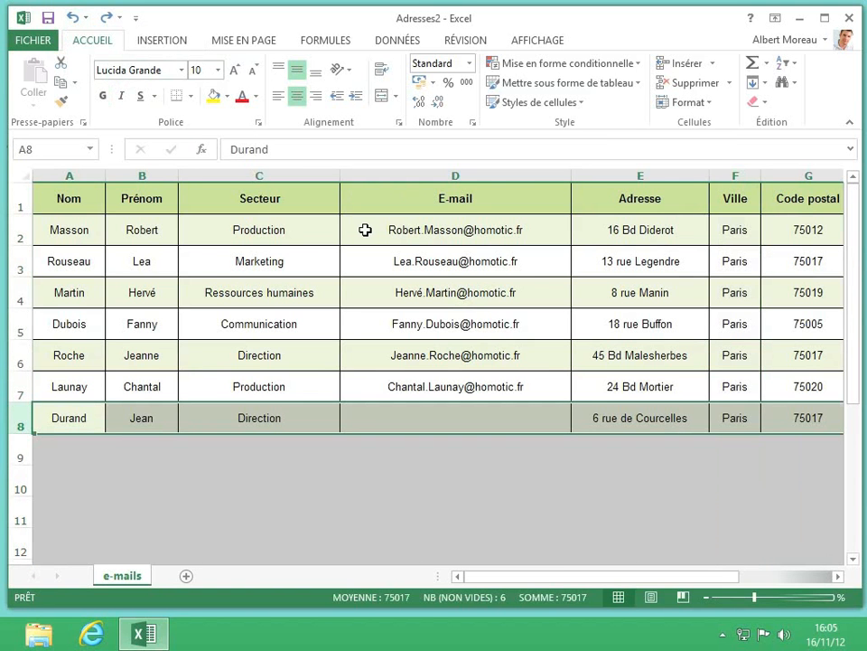
{"action": "left_click", "coordinate": [353, 417]}
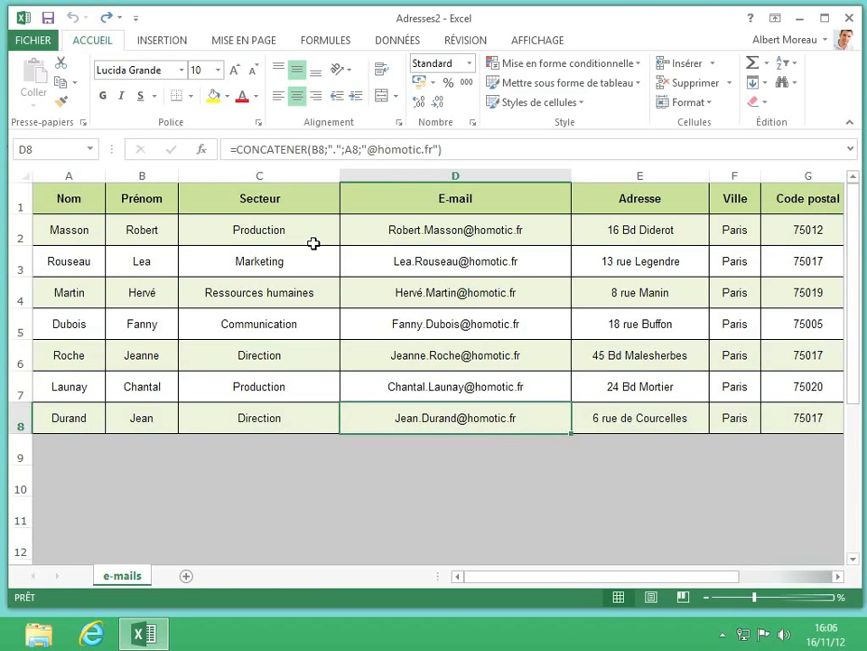
- Redo the clearing of cell D8 and row 8 and the deletion of the Ville column
{"action": "left_click", "coordinate": [107, 18]}
{"action": "left_click", "coordinate": [120, 19]}
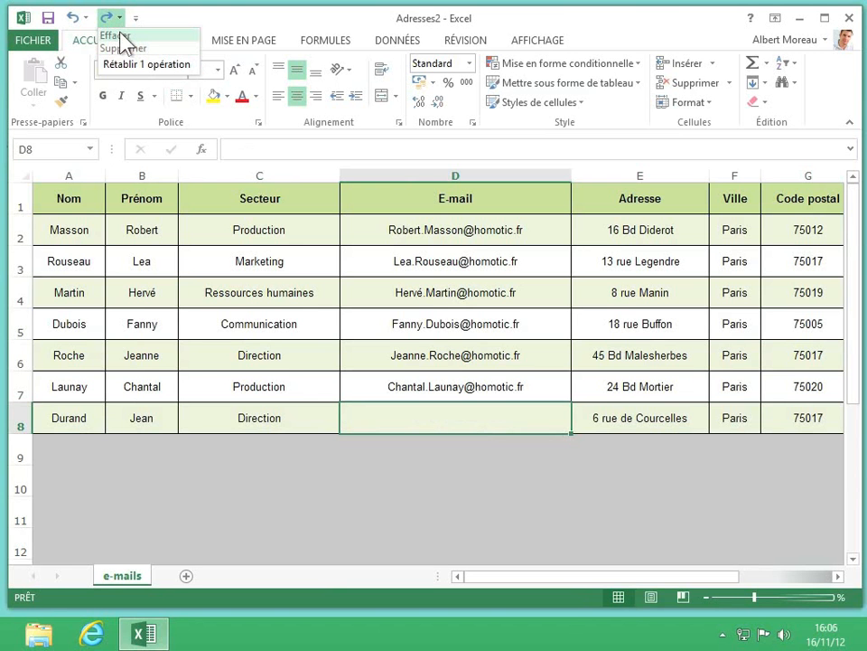
{"action": "left_click", "coordinate": [120, 37]}
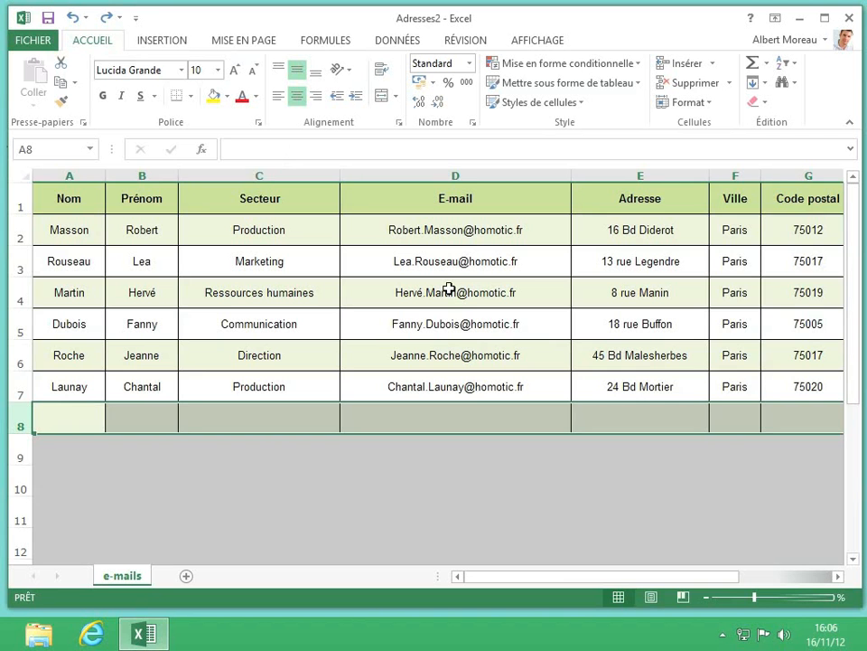
{"action": "key", "text": "ctrl+y"}
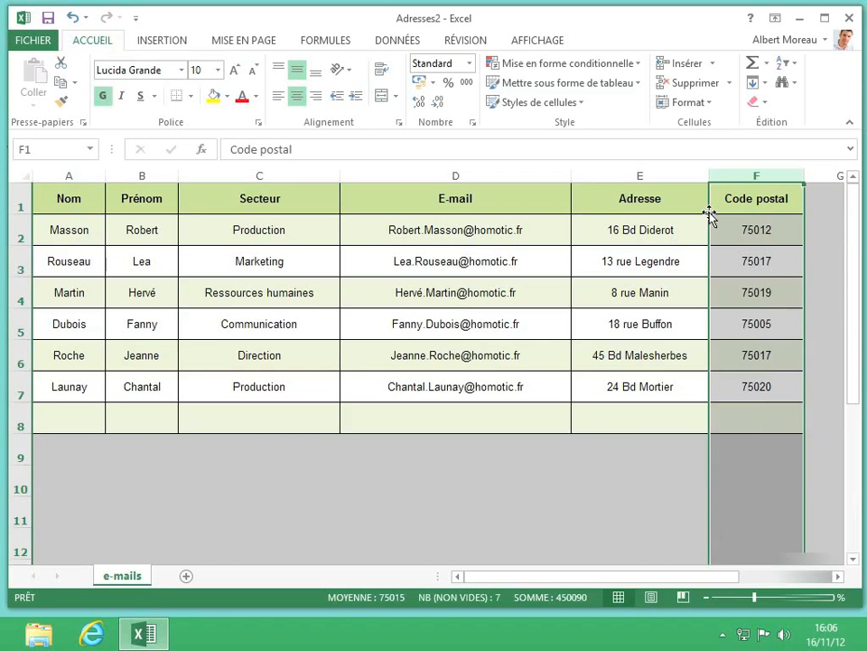
{"action": "left_click", "coordinate": [630, 422]}
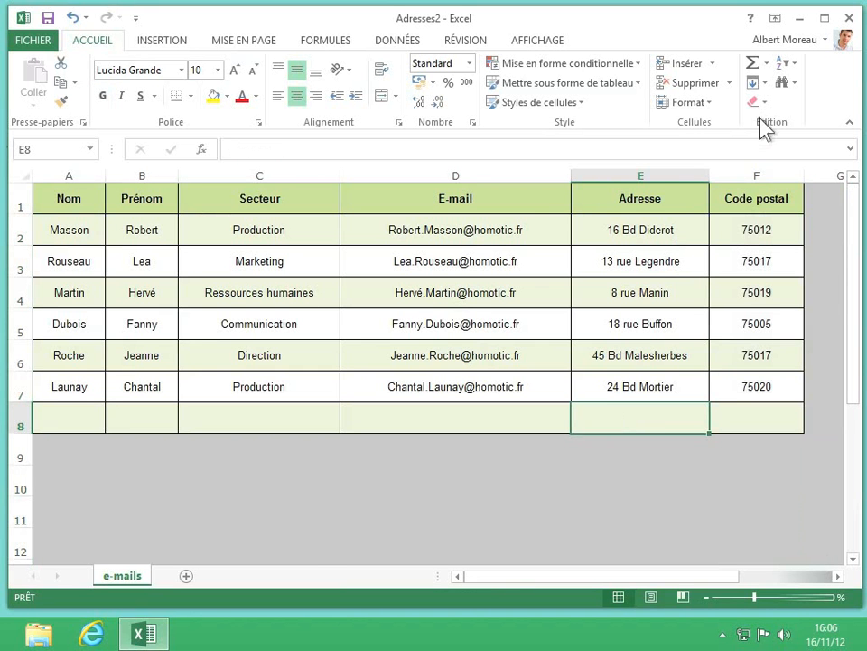
- Close Adresses2 saving its changes, and reopen it from the desktop to check the saved table before closing it
{"action": "left_click", "coordinate": [847, 18]}
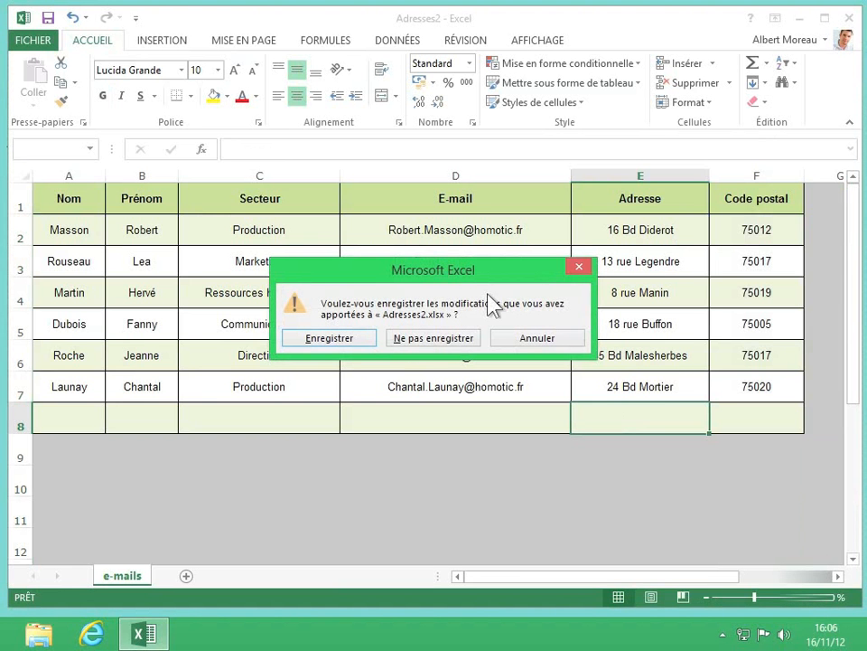
{"action": "left_click", "coordinate": [341, 347]}
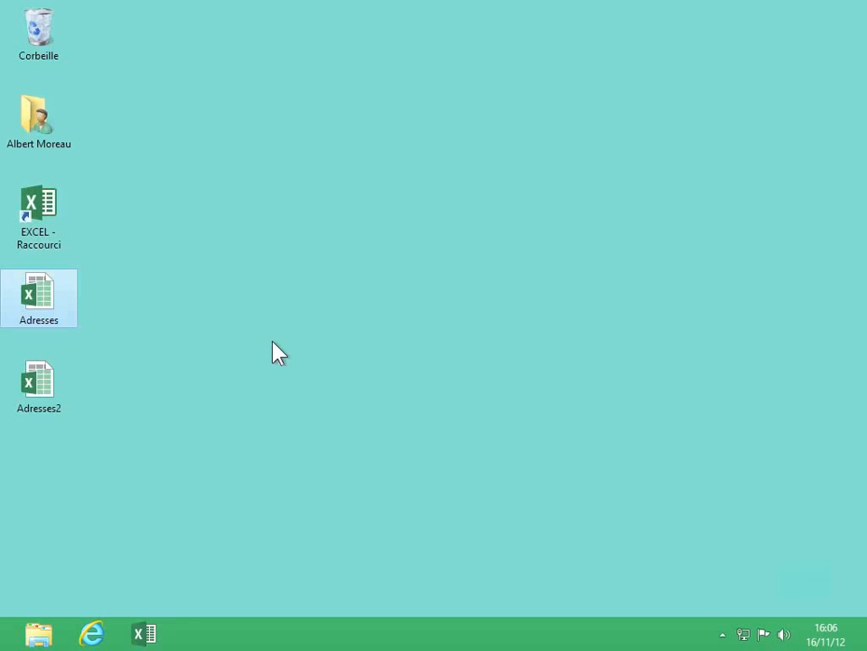
{"action": "double_click", "coordinate": [39, 395]}
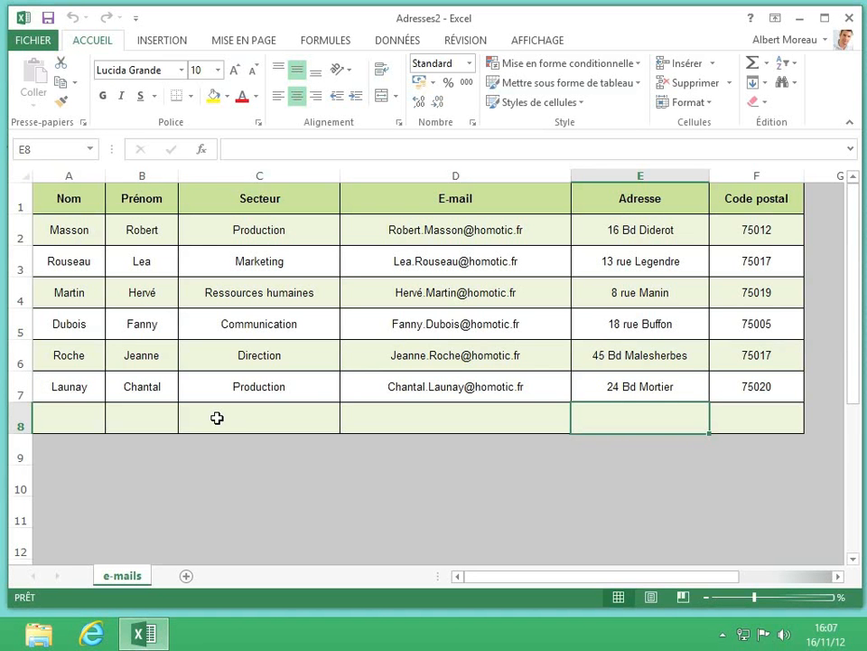
{"action": "left_click", "coordinate": [847, 18]}
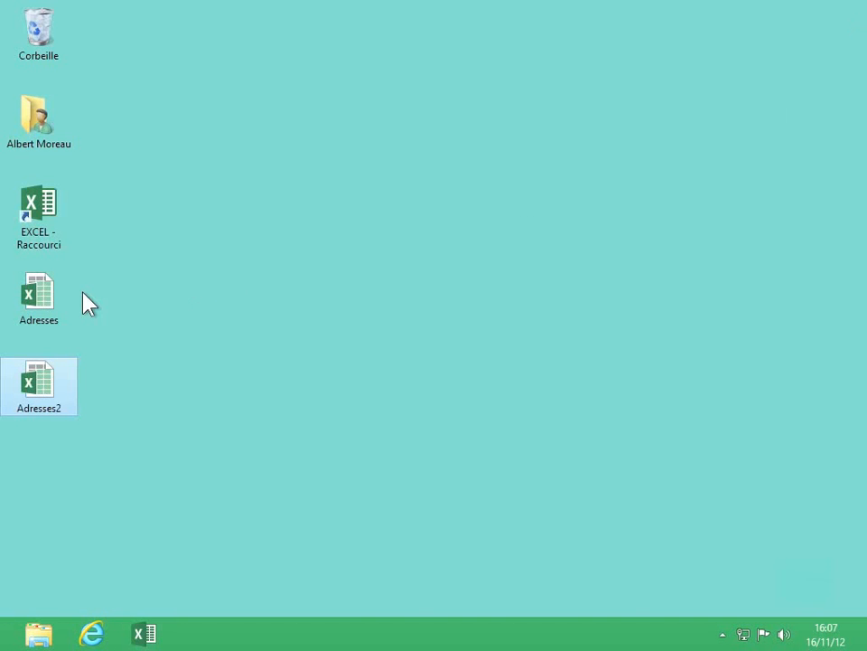
- Open the Adresses workbook from the desktop and clear the contents of cells B1:F8 on the adresses sheet
{"action": "left_click", "coordinate": [40, 298]}
{"action": "double_click", "coordinate": [41, 298]}
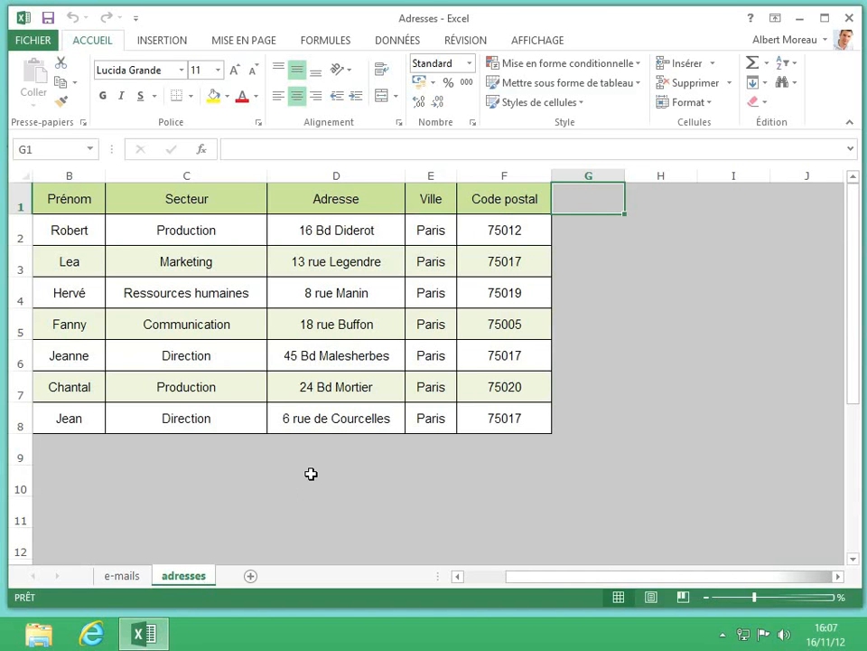
{"action": "left_click_drag", "start_coordinate": [466, 425], "coordinate": [60, 204]}
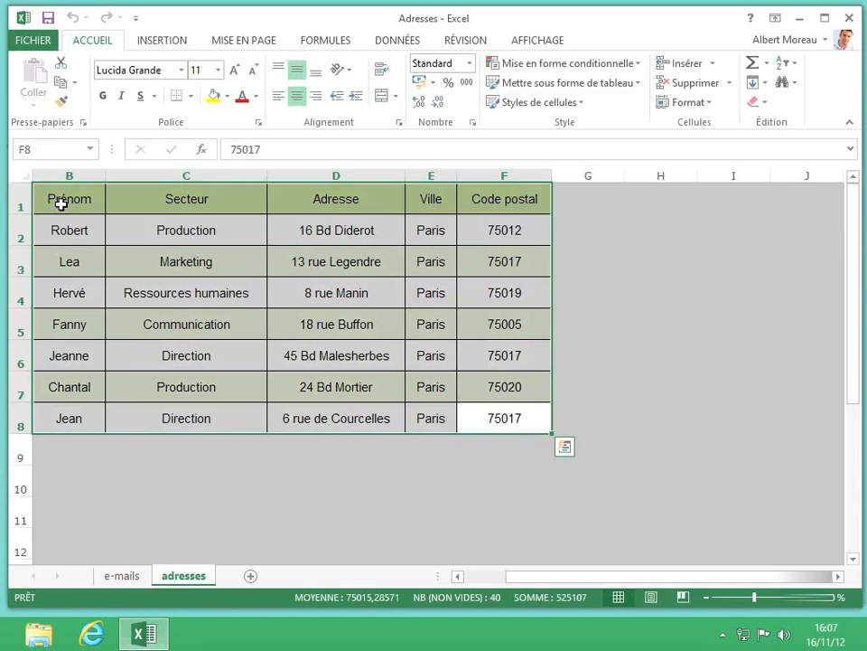
{"action": "key", "text": "Delete"}
{"action": "left_click", "coordinate": [210, 252]}
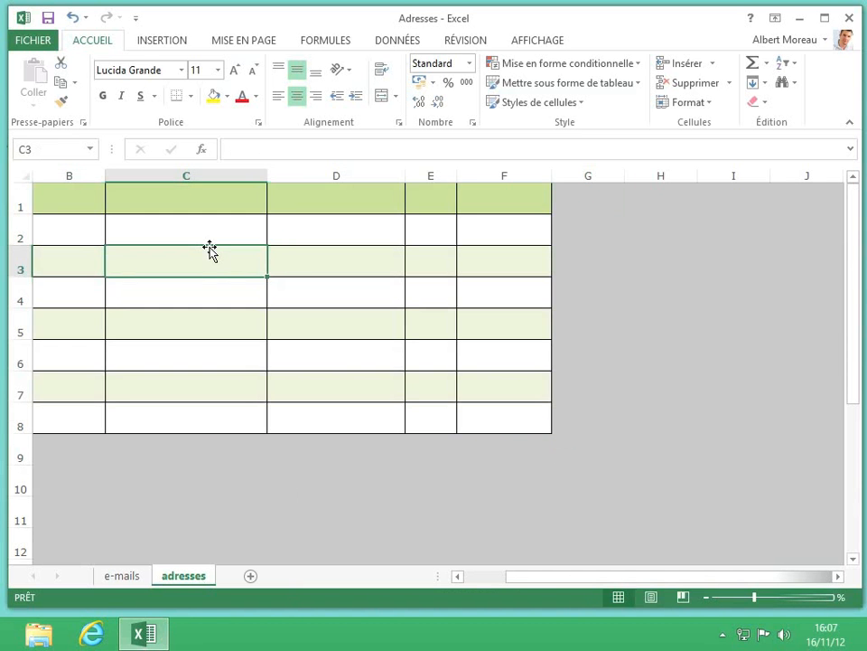
- Close the Adresses workbook without saving its changes and reopen it from the desktop
{"action": "left_click", "coordinate": [850, 18]}
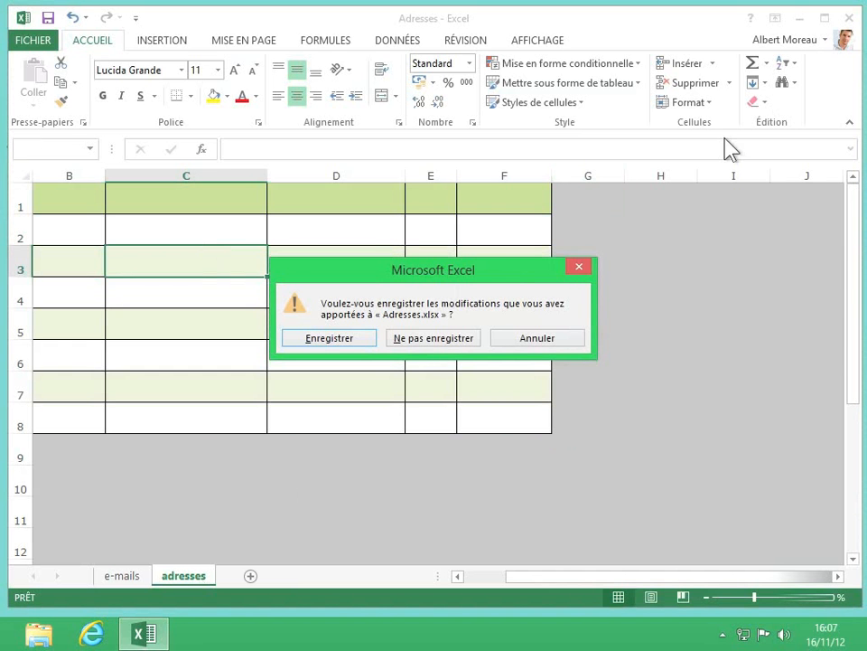
{"action": "left_click", "coordinate": [448, 338]}
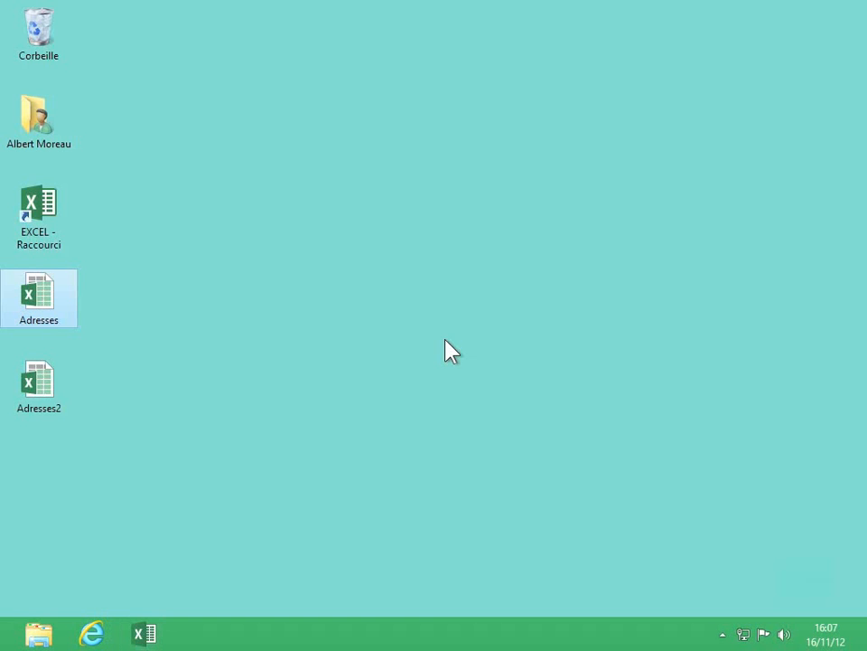
{"action": "double_click", "coordinate": [33, 291]}
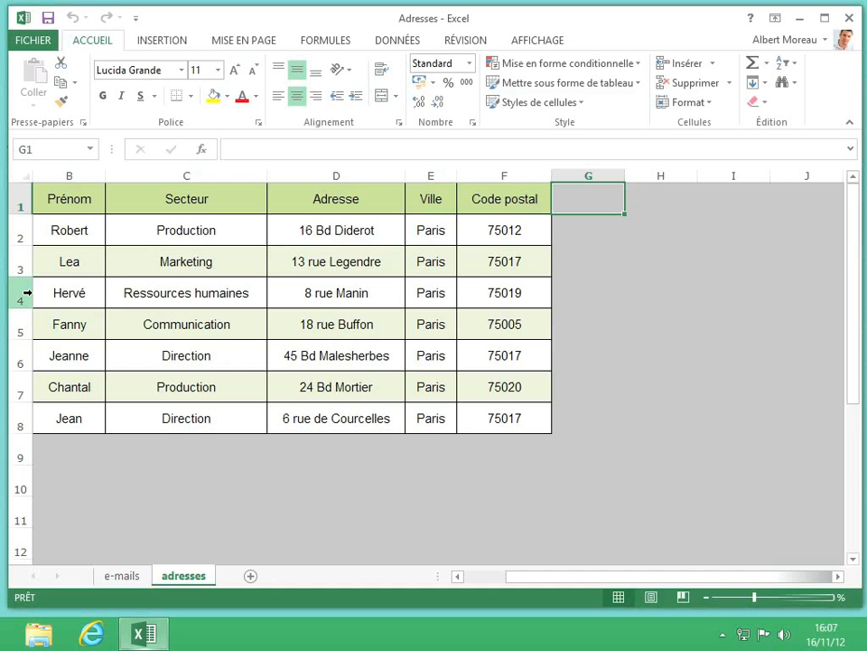